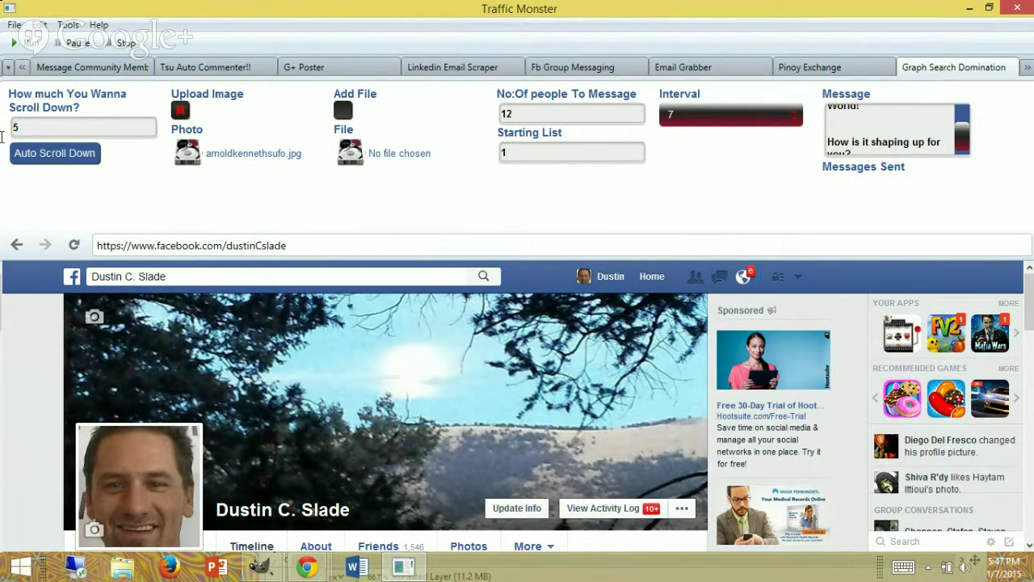
# Browse the tool tab strip and full tool list, then close it without switching tools.
pyautogui.click(23, 68)
pyautogui.click(22, 68)
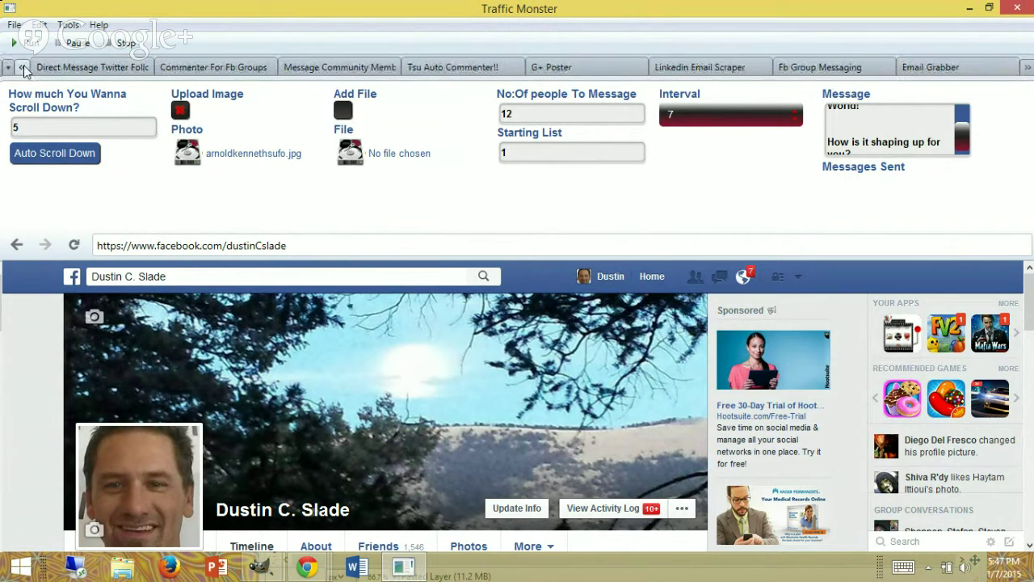
pyautogui.click(1027, 68)
pyautogui.click(1027, 68)
pyautogui.click(1027, 67)
pyautogui.click(1026, 67)
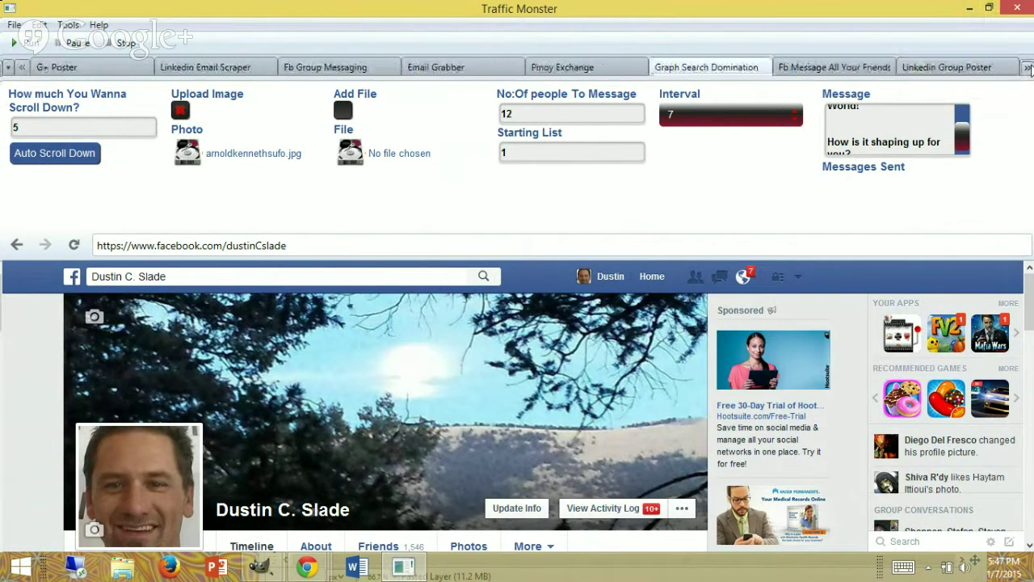
pyautogui.click(1026, 67)
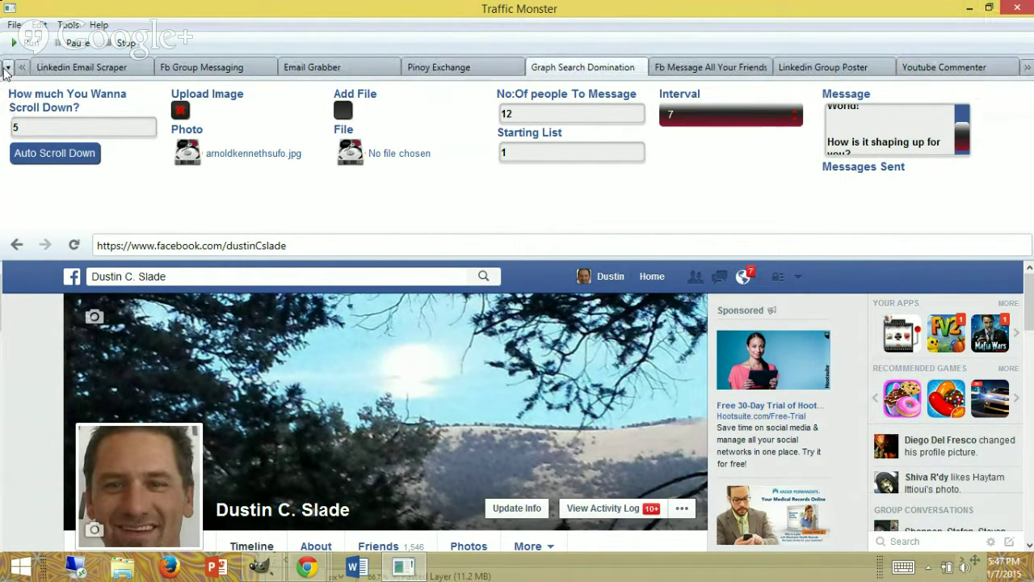
pyautogui.click(7, 68)
pyautogui.click(8, 67)
pyautogui.click(7, 68)
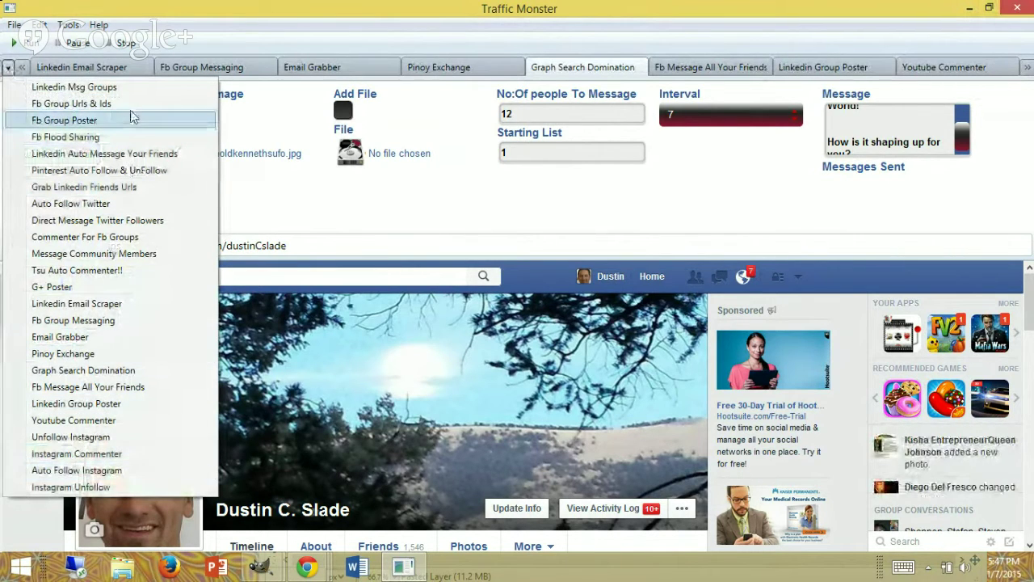
pyautogui.click(510, 192)
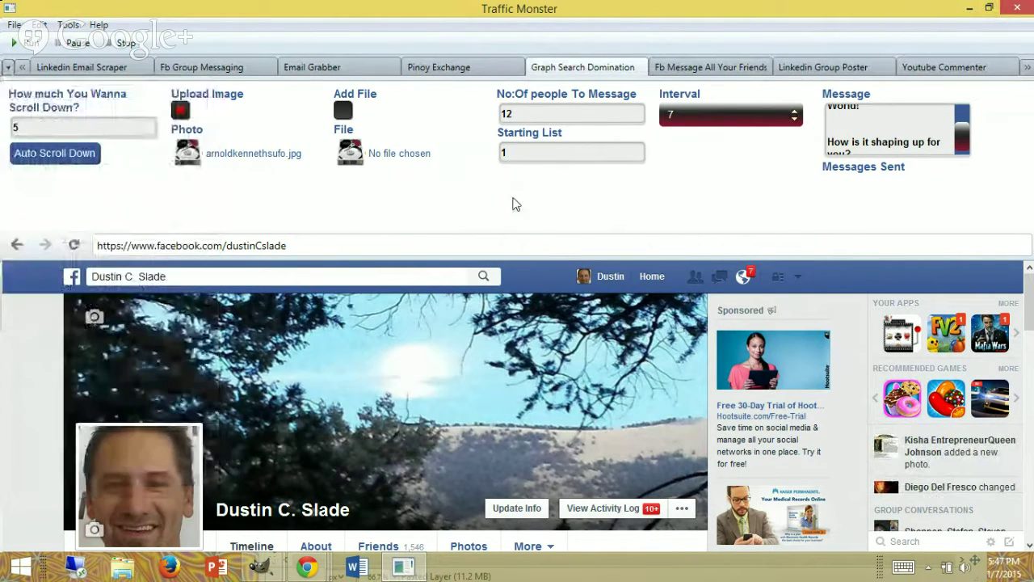
# Search Facebook for 'People you may know' and run the matching suggestion.
pyautogui.click(372, 276)
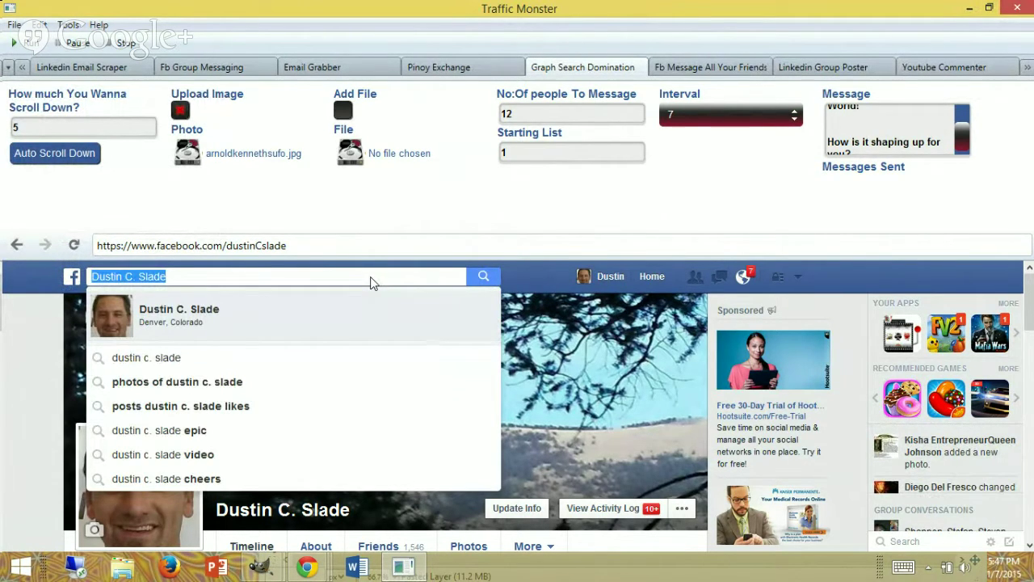
pyautogui.write('People')
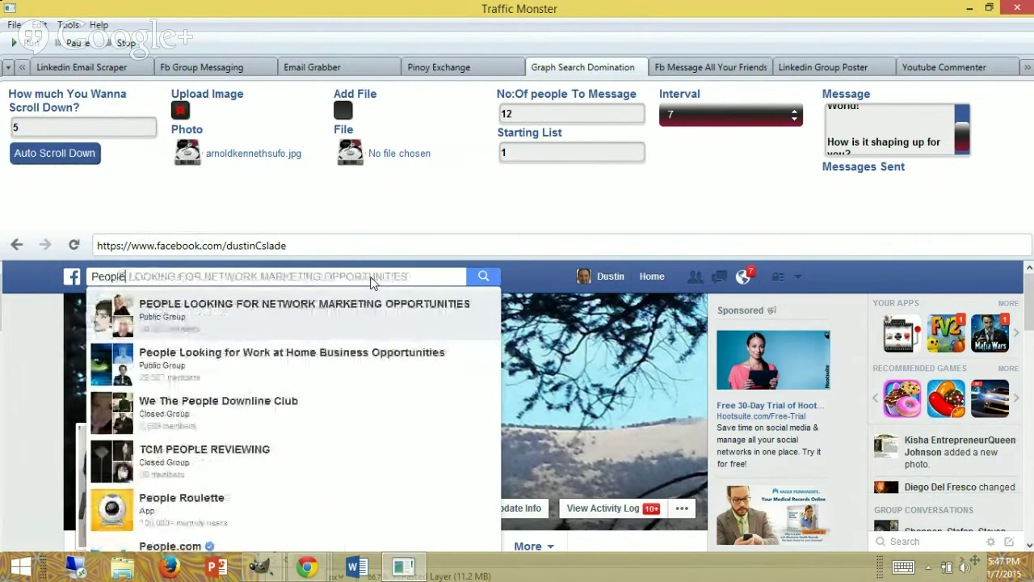
pyautogui.write(' you ')
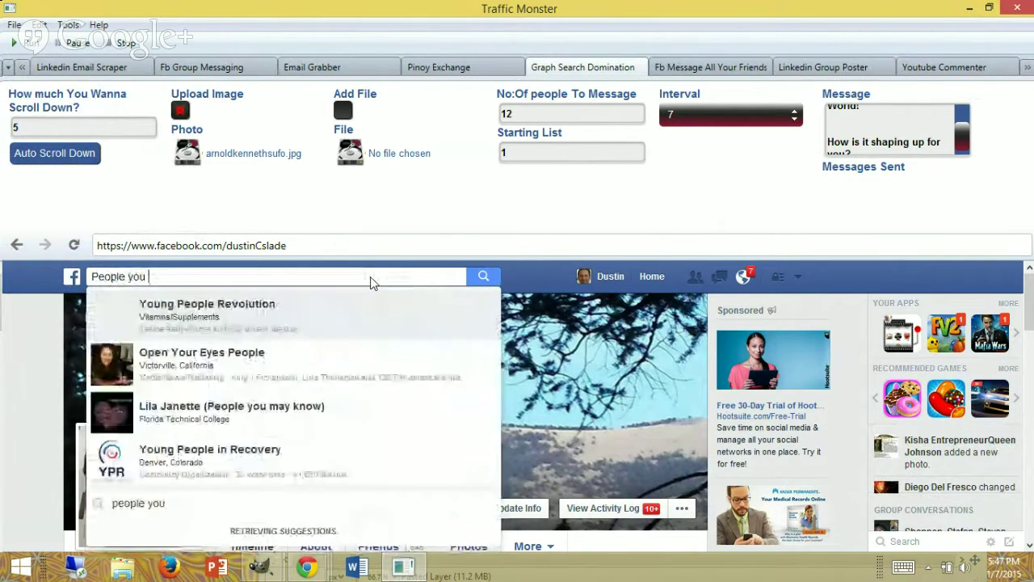
pyautogui.write('may kn')
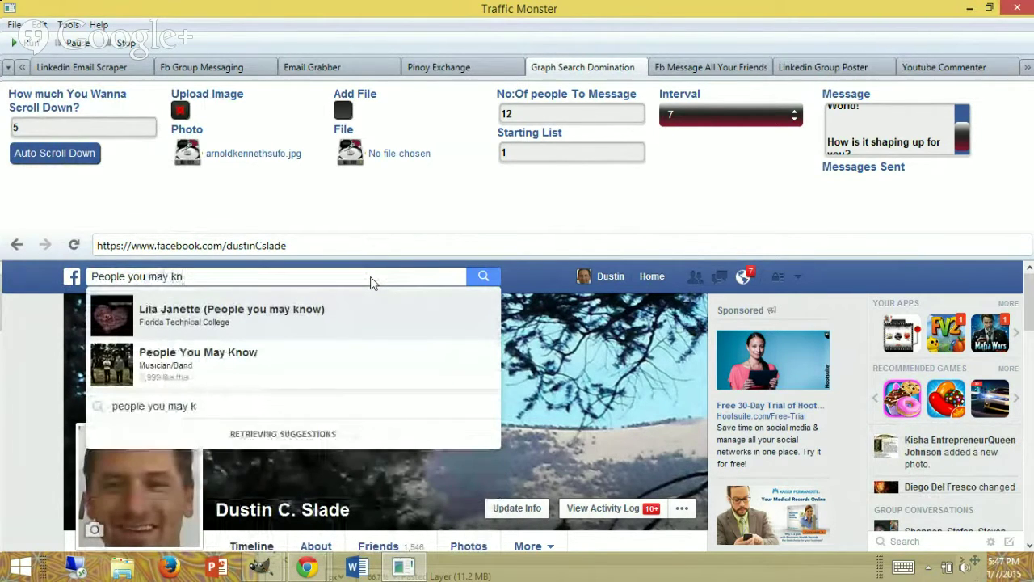
pyautogui.write('ow')
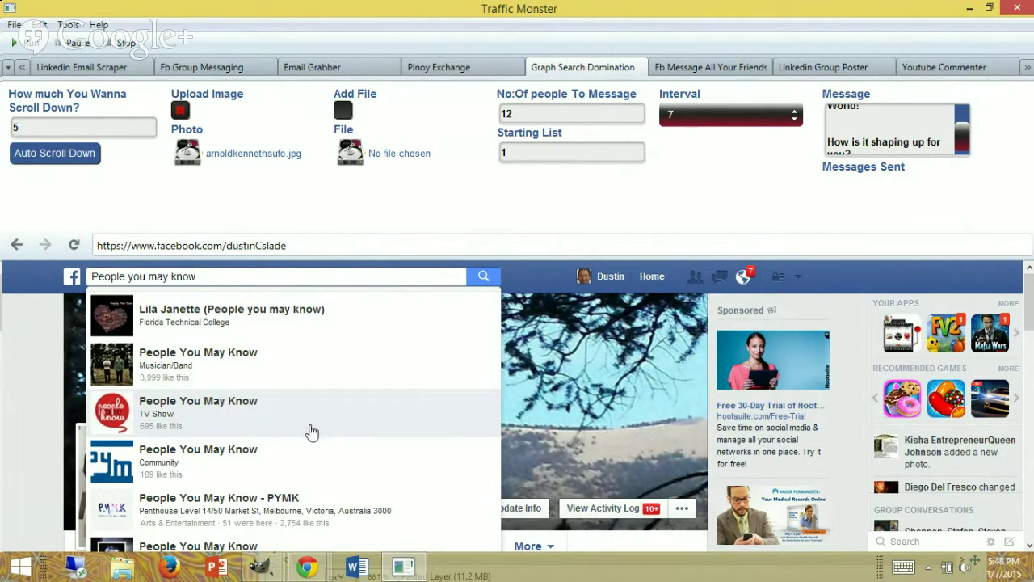
pyautogui.scroll(-1, 383, 493)
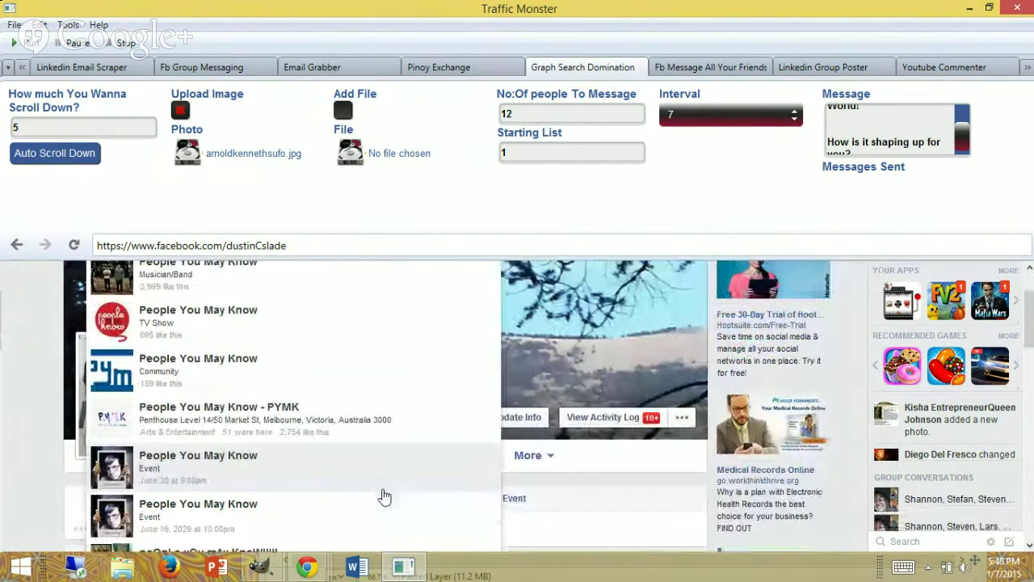
pyautogui.scroll(-1, 383, 493)
pyautogui.scroll(-1, 385, 436)
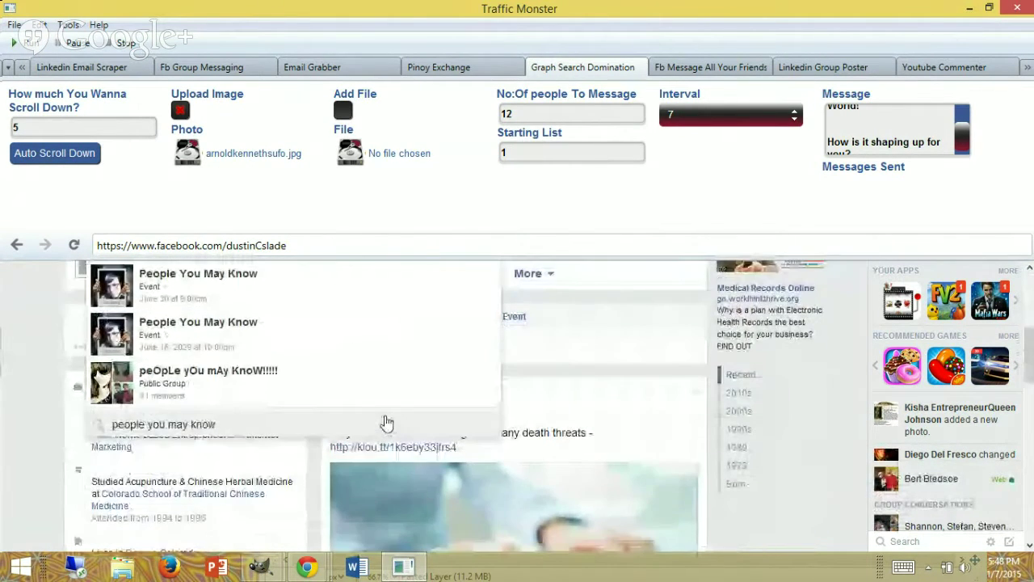
pyautogui.click(194, 426)
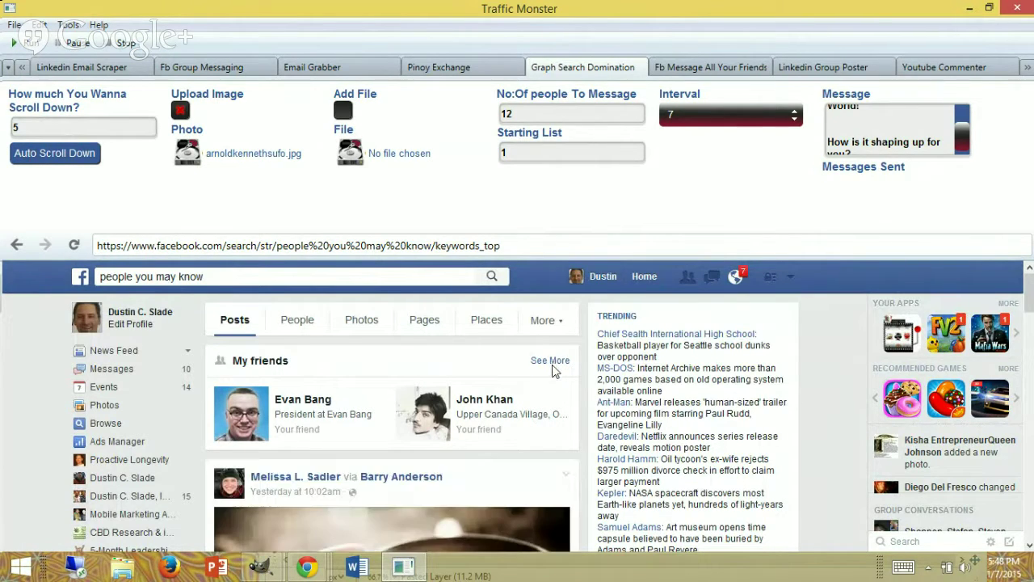
# Expand 'My friends' with See More and scroll through the friends list.
pyautogui.click(552, 364)
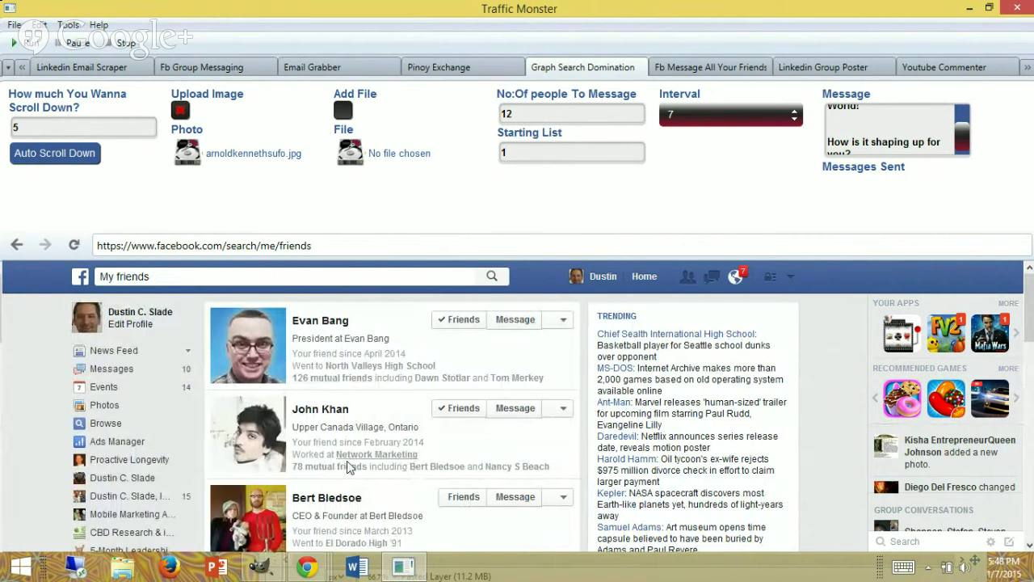
pyautogui.scroll(-3, 348, 494)
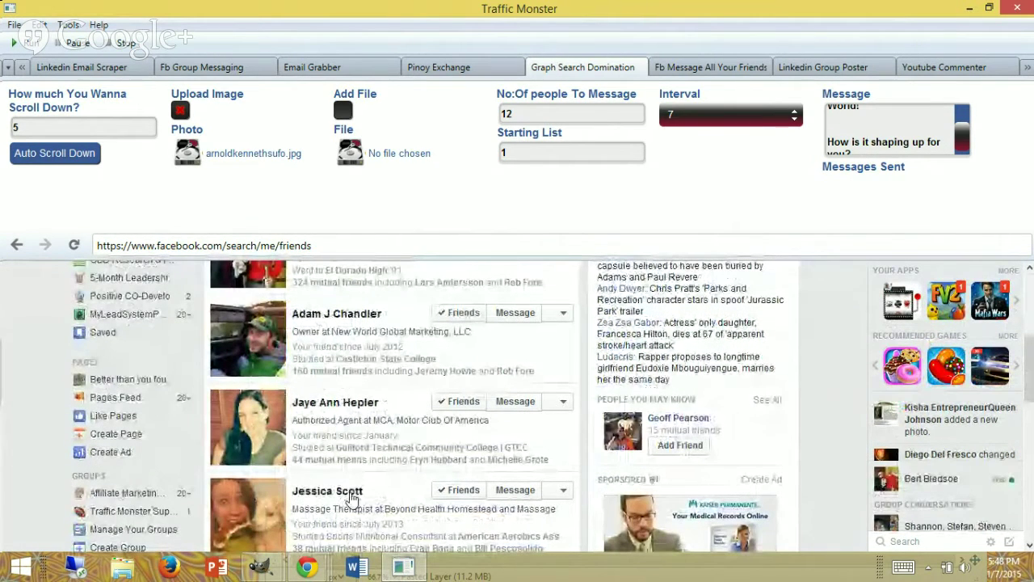
pyautogui.scroll(3, 352, 497)
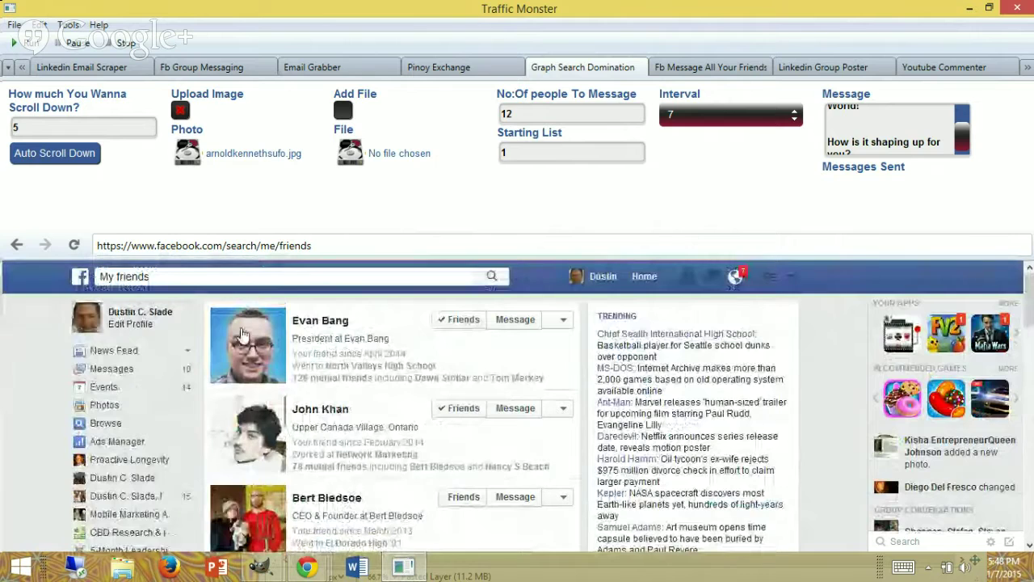
pyautogui.click(162, 276)
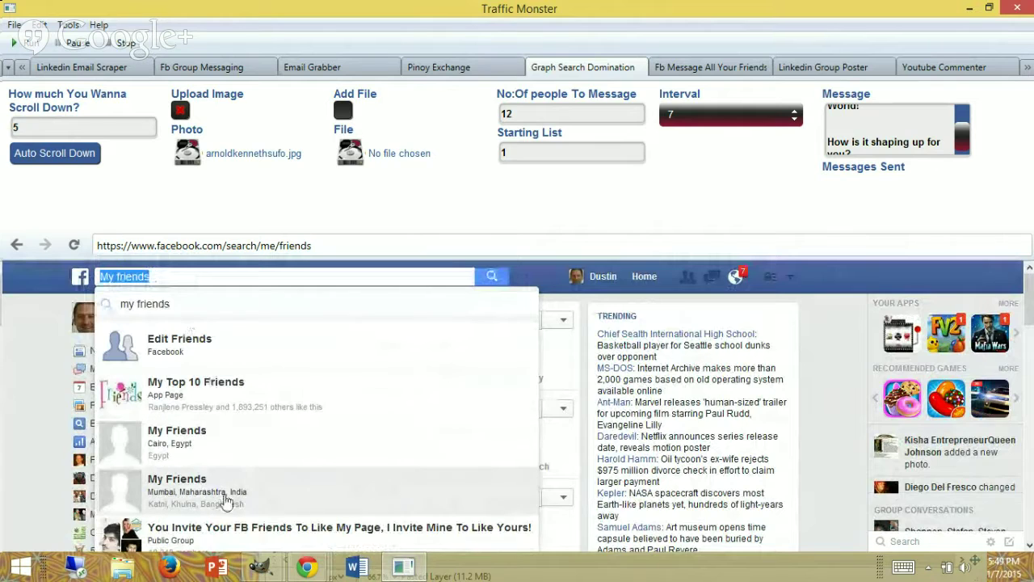
# Replace 'My friends' in the search box with 'people i may know' and run it.
pyautogui.click(199, 276)
pyautogui.moveTo(193, 271); pyautogui.dragTo(20, 282)
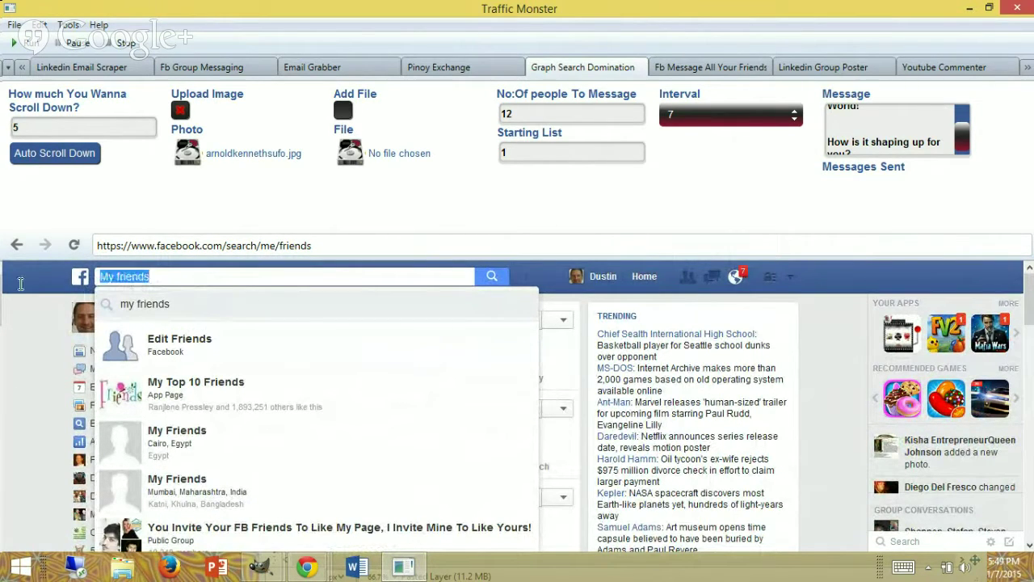
pyautogui.write('peo')
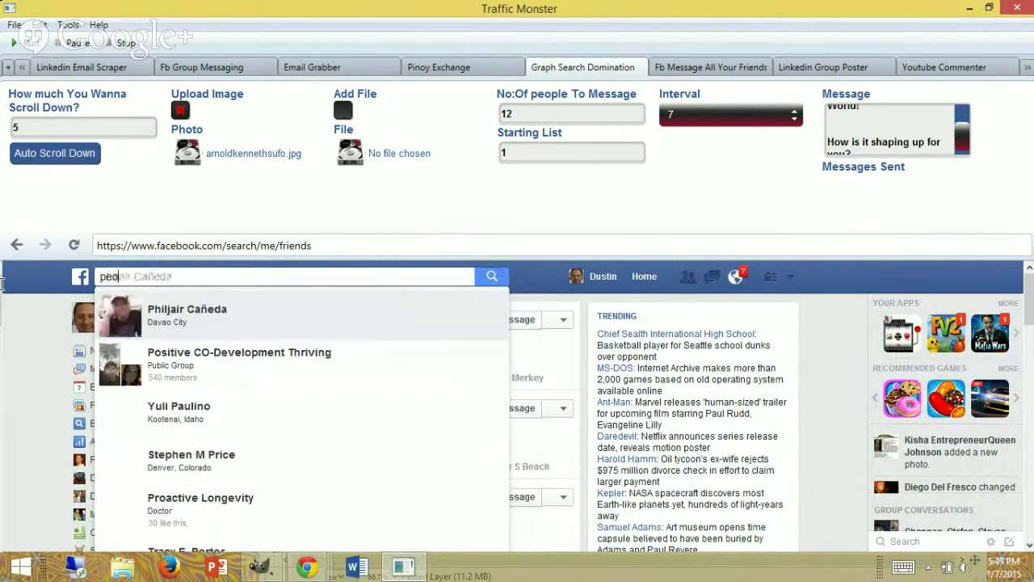
pyautogui.write('ple i may know')
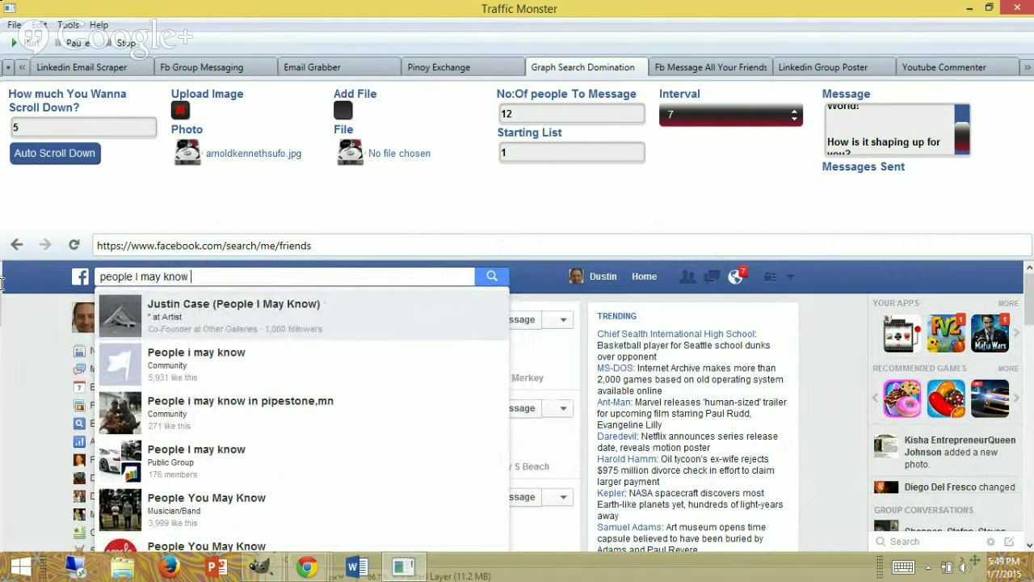
pyautogui.scroll(-5, 250, 397)
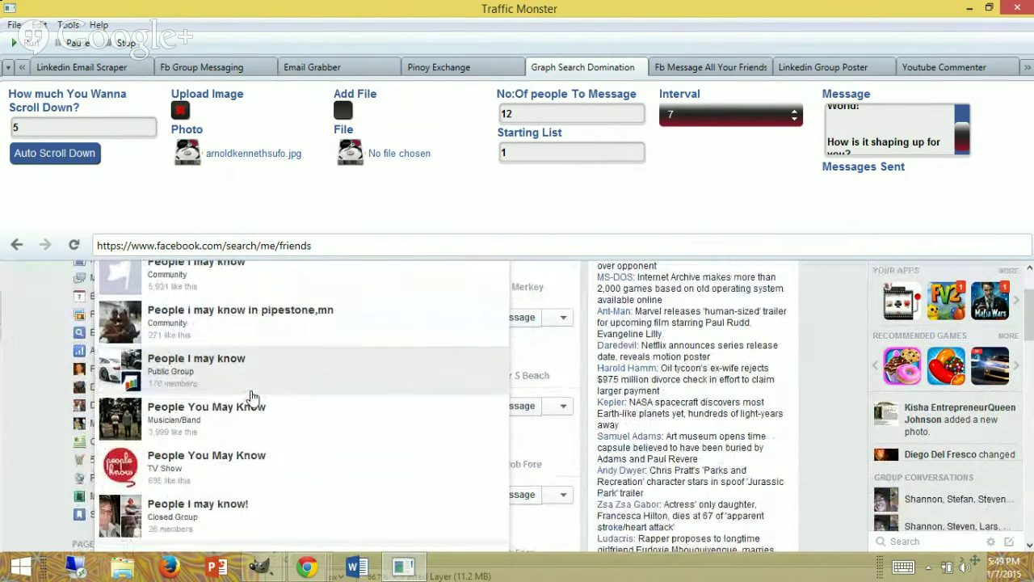
pyautogui.scroll(2, 144, 370)
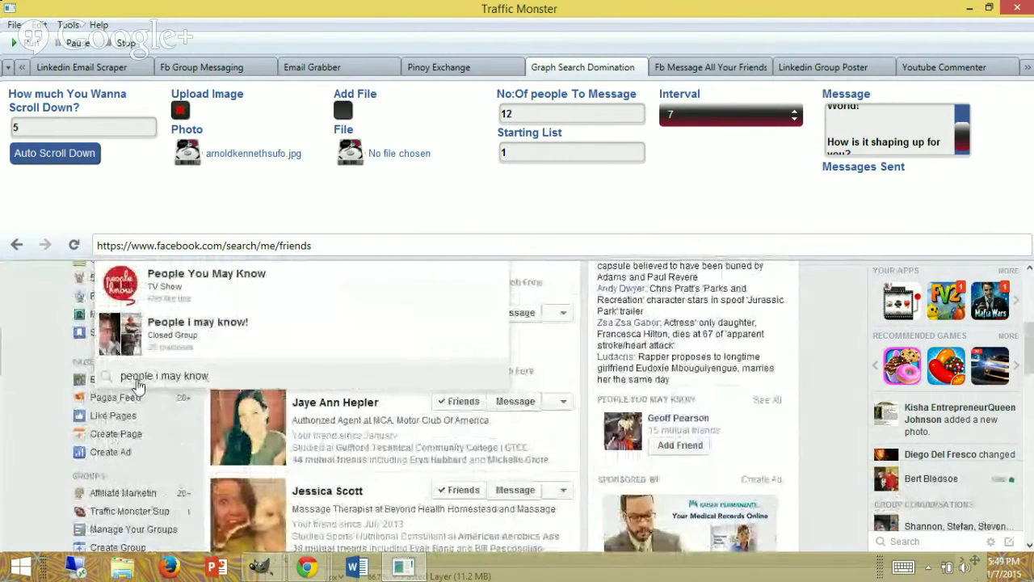
pyautogui.click(136, 378)
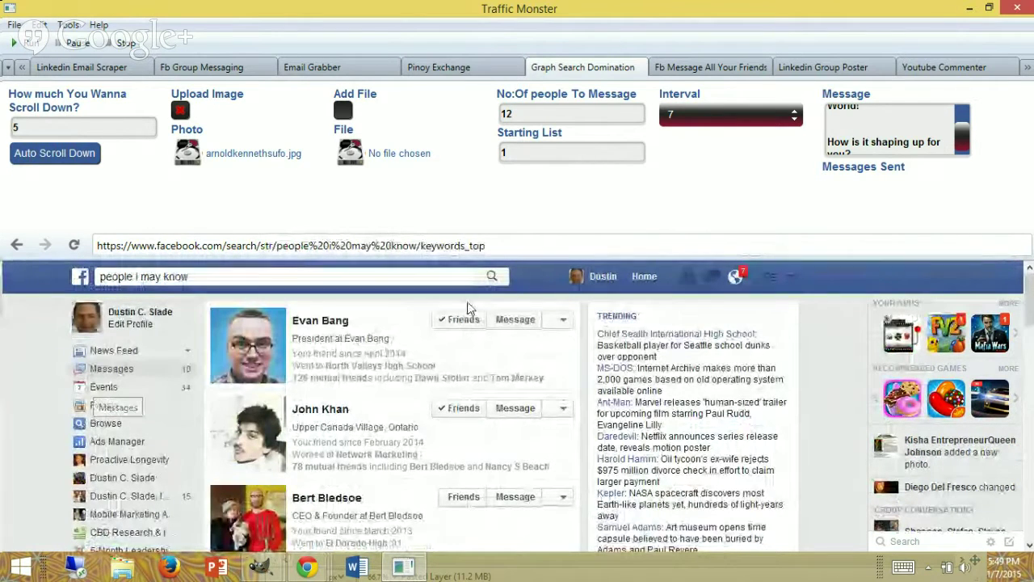
# Resubmit the search and expand the full 'People who I may know' section.
pyautogui.click(490, 277)
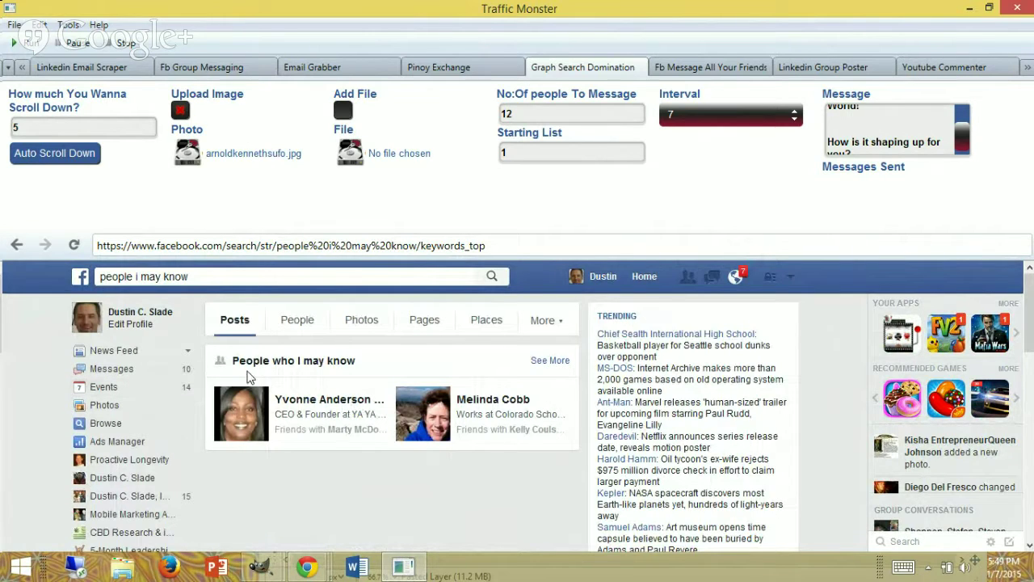
pyautogui.click(551, 360)
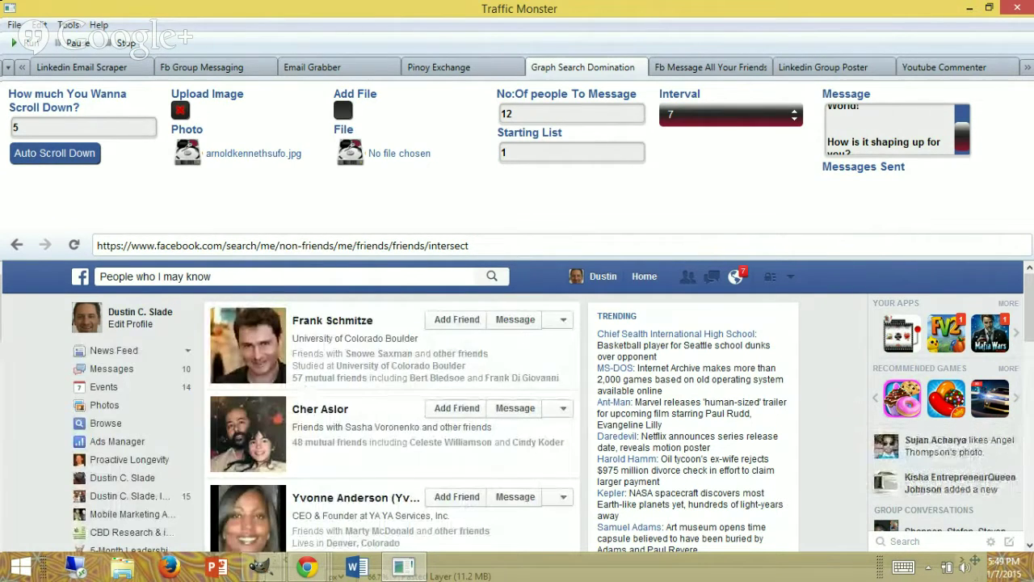
# Auto Scroll Down to load more non-friend suggestions, then scroll down through them.
pyautogui.click(77, 161)
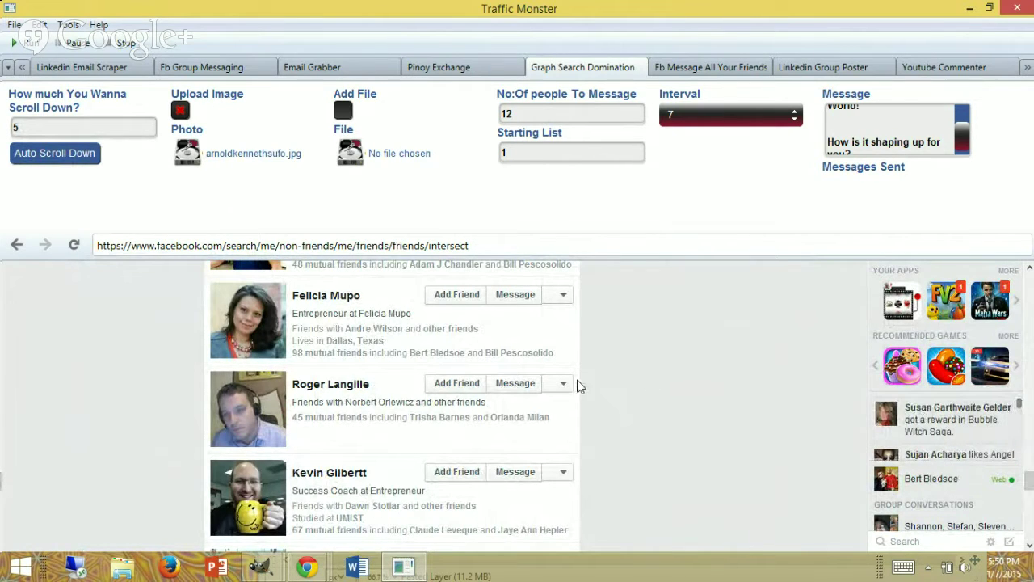
pyautogui.moveTo(1028, 492); pyautogui.dragTo(1021, 279)
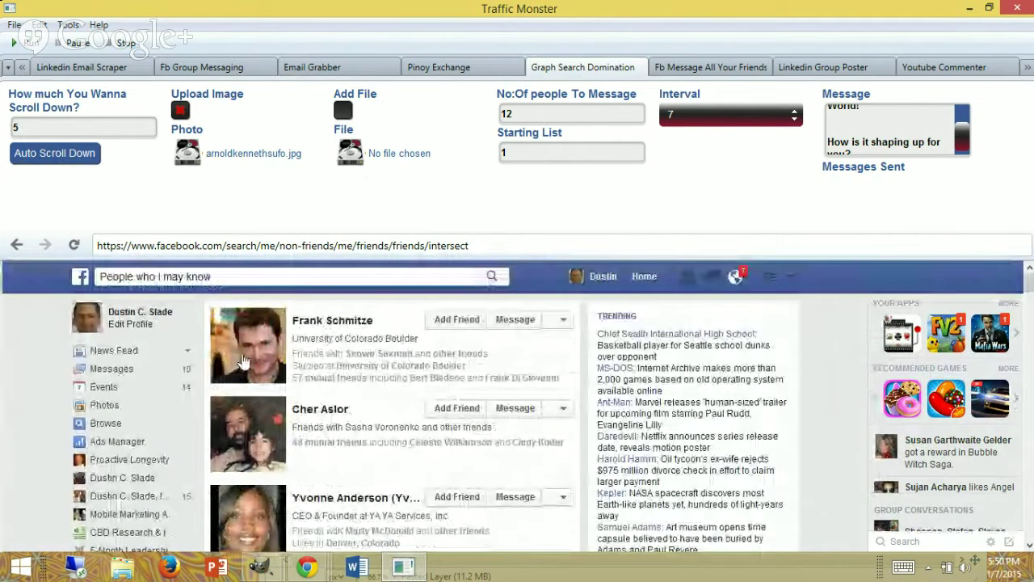
pyautogui.scroll(-1, 267, 501)
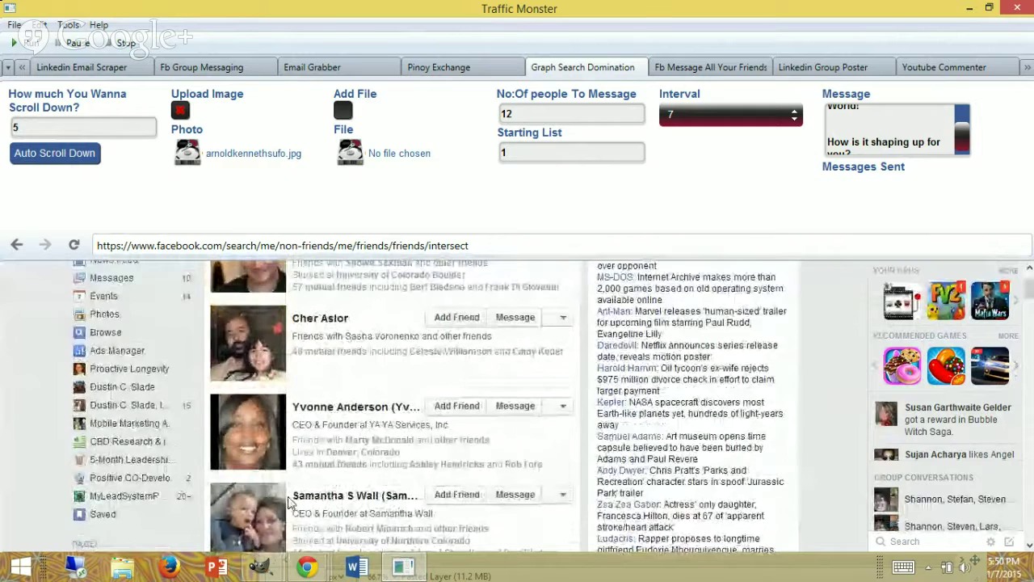
pyautogui.scroll(-1, 255, 452)
pyautogui.scroll(-2, 250, 443)
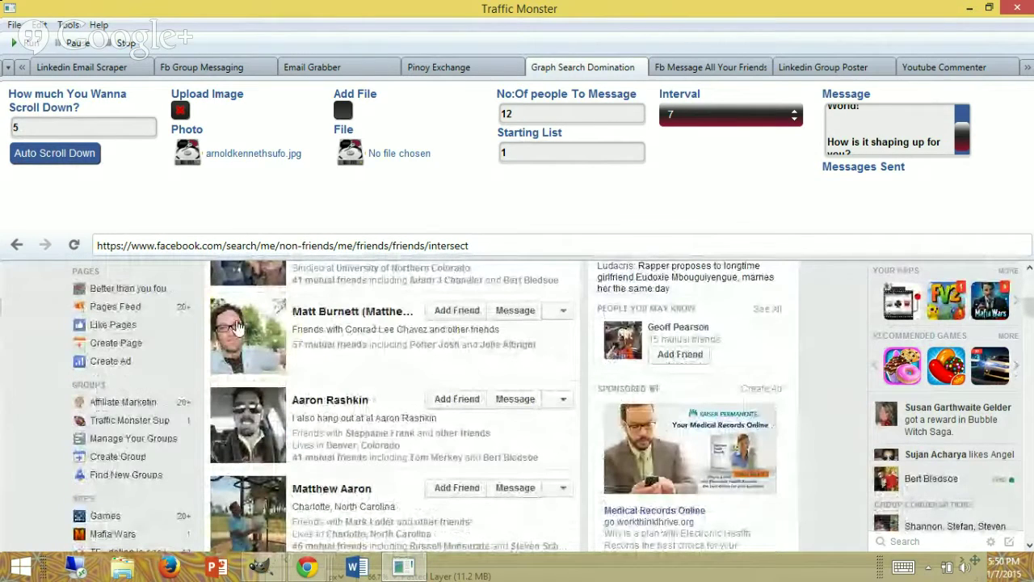
pyautogui.scroll(-1, 257, 489)
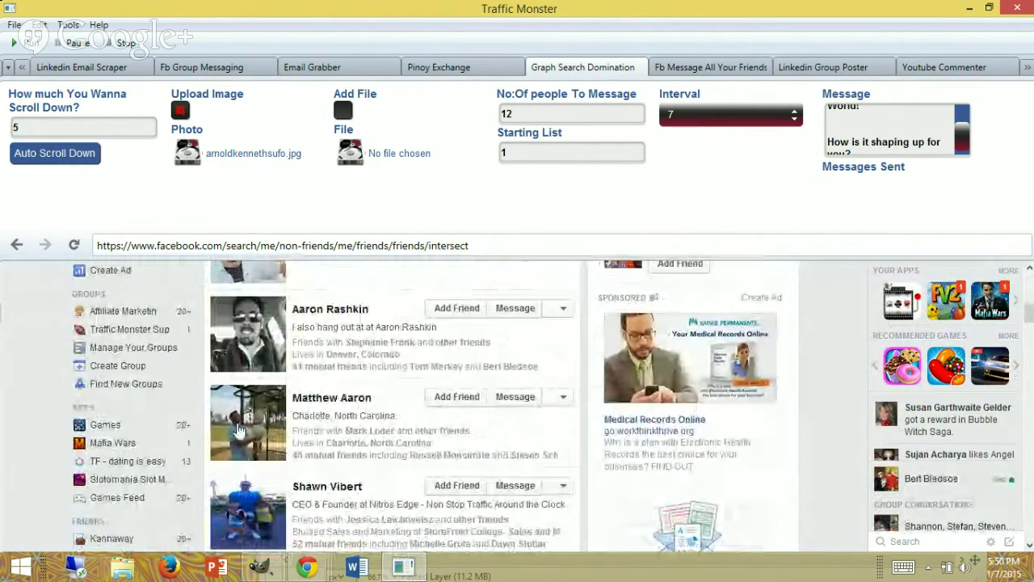
pyautogui.scroll(-1, 247, 464)
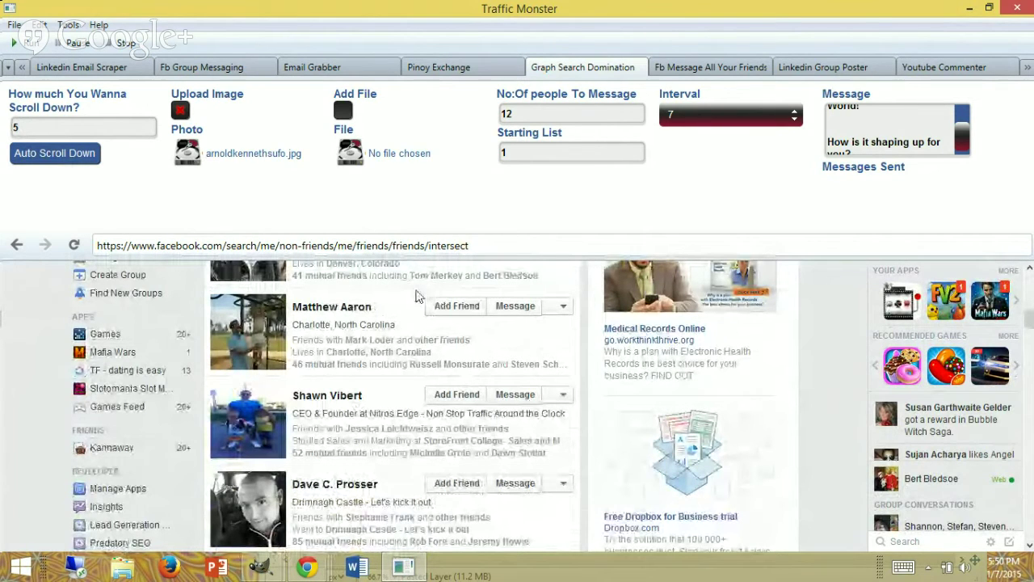
# Set Starting List to 8 and bring up the Upload Image photo picker.
pyautogui.click(526, 151)
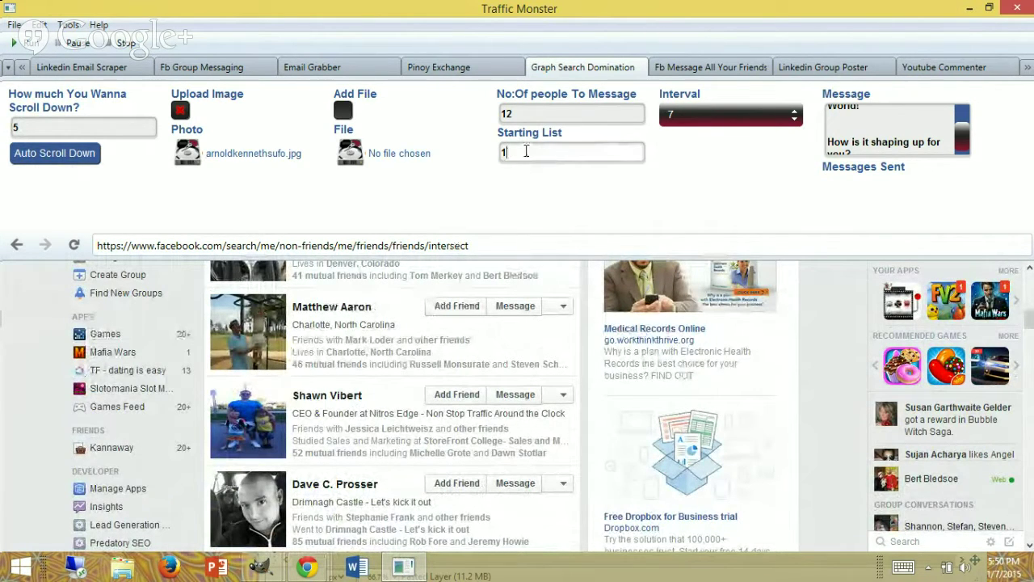
pyautogui.press('BackSpace')
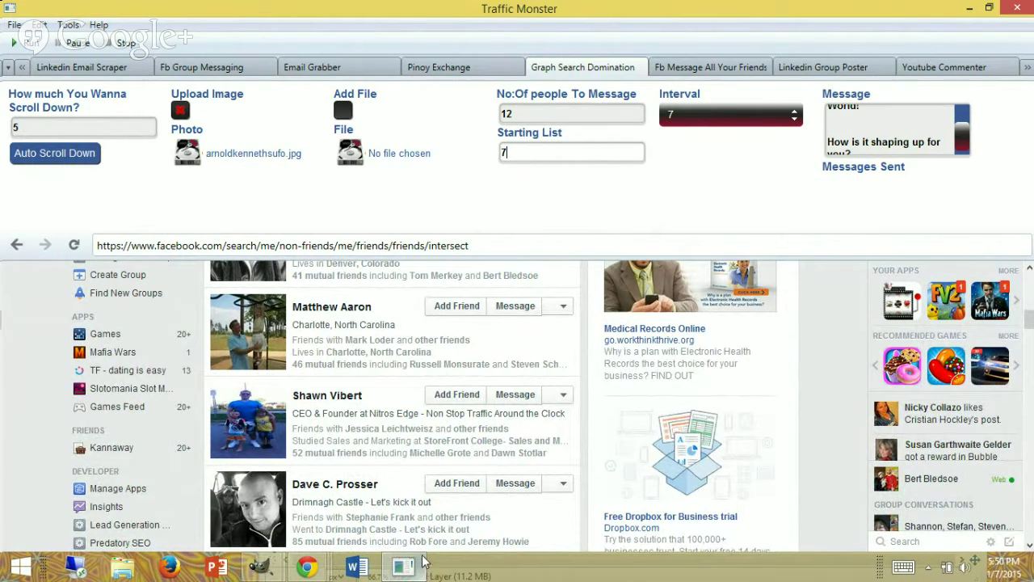
pyautogui.scroll(-1, 497, 453)
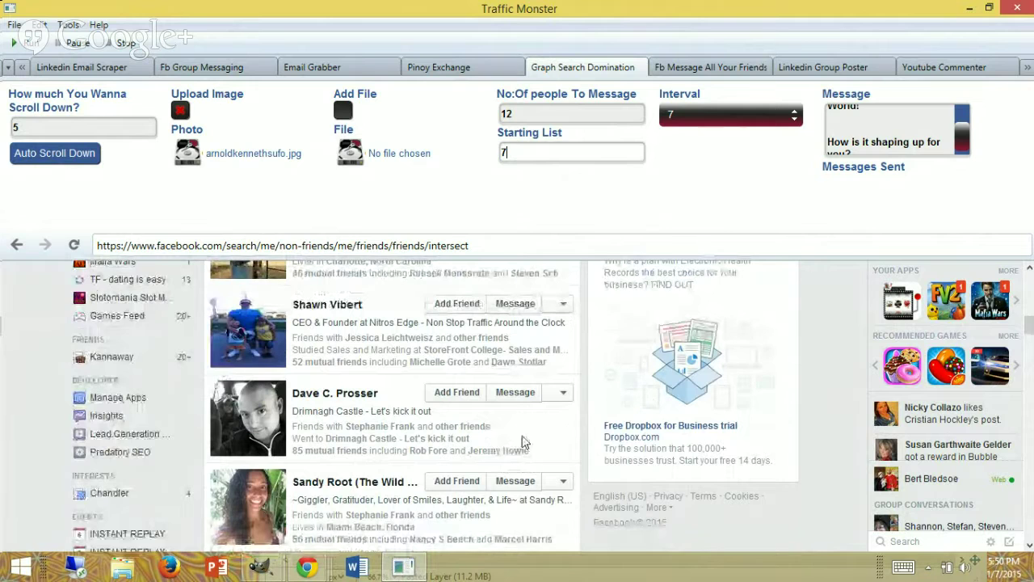
pyautogui.scroll(-1, 537, 449)
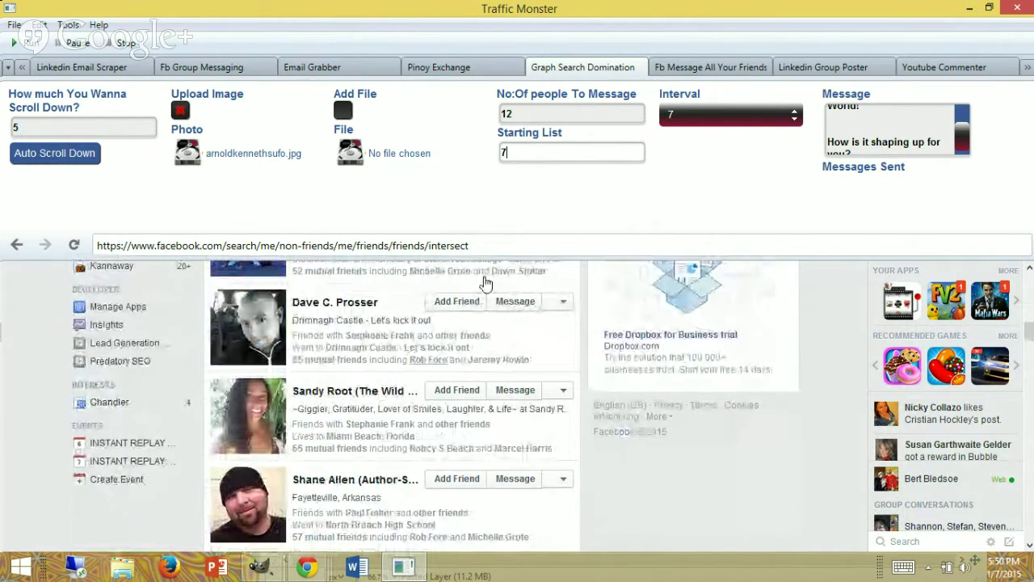
pyautogui.doubleClick(506, 151)
pyautogui.write('8')
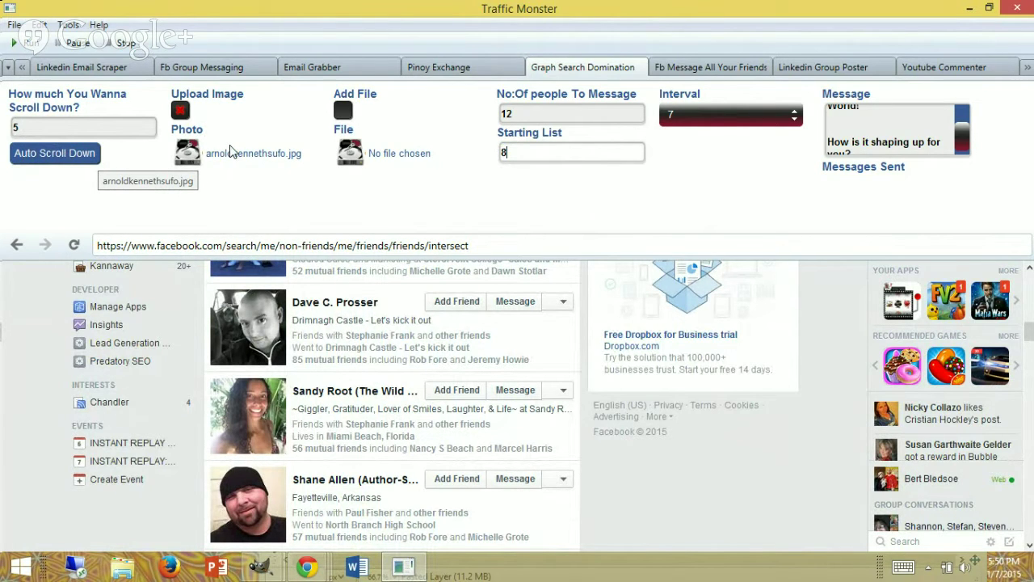
pyautogui.click(194, 156)
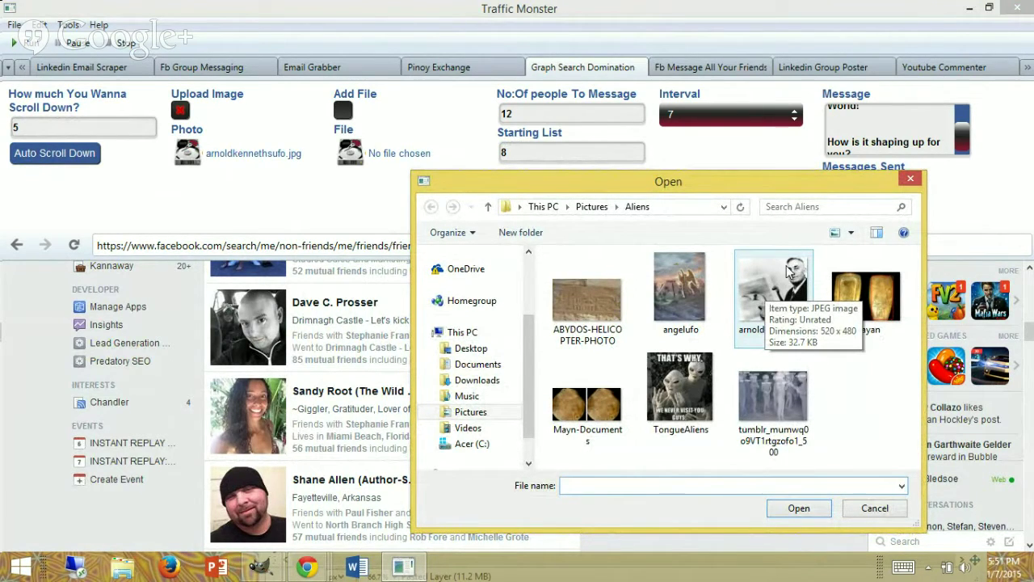
pyautogui.click(188, 180)
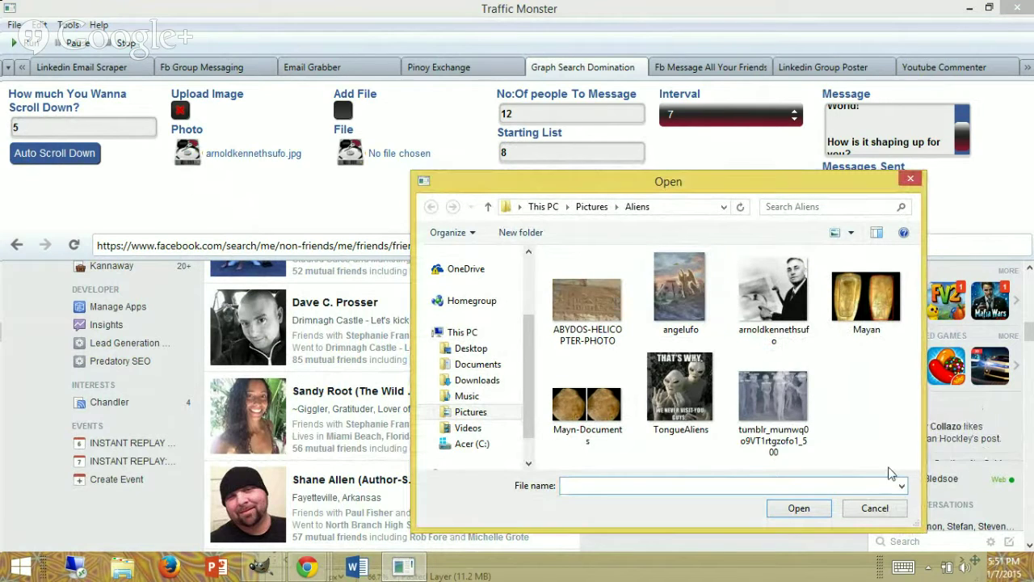
pyautogui.click(775, 275)
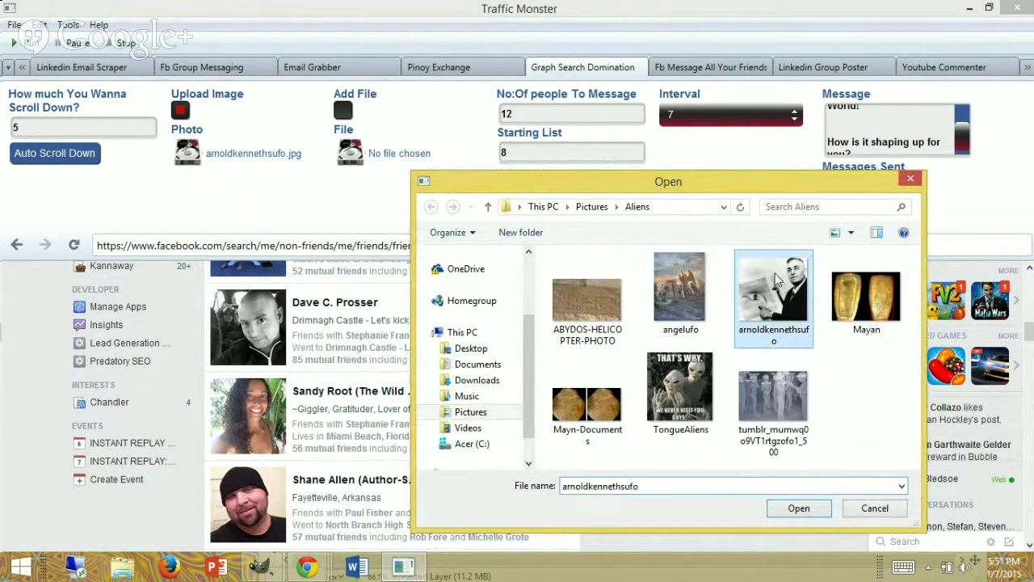
pyautogui.click(799, 508)
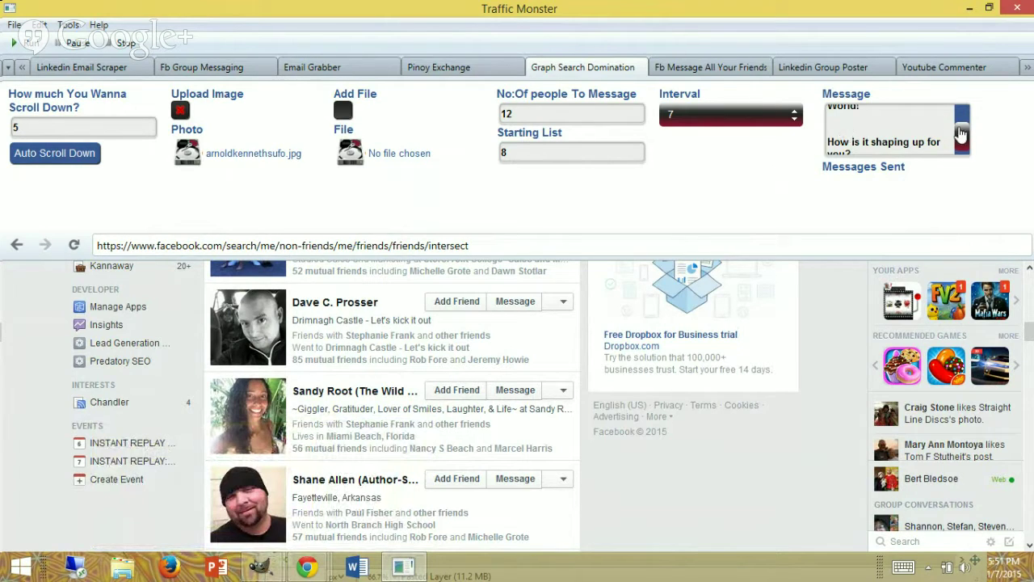
pyautogui.scroll(1, 963, 129)
pyautogui.scroll(2, 962, 130)
pyautogui.scroll(-3, 961, 126)
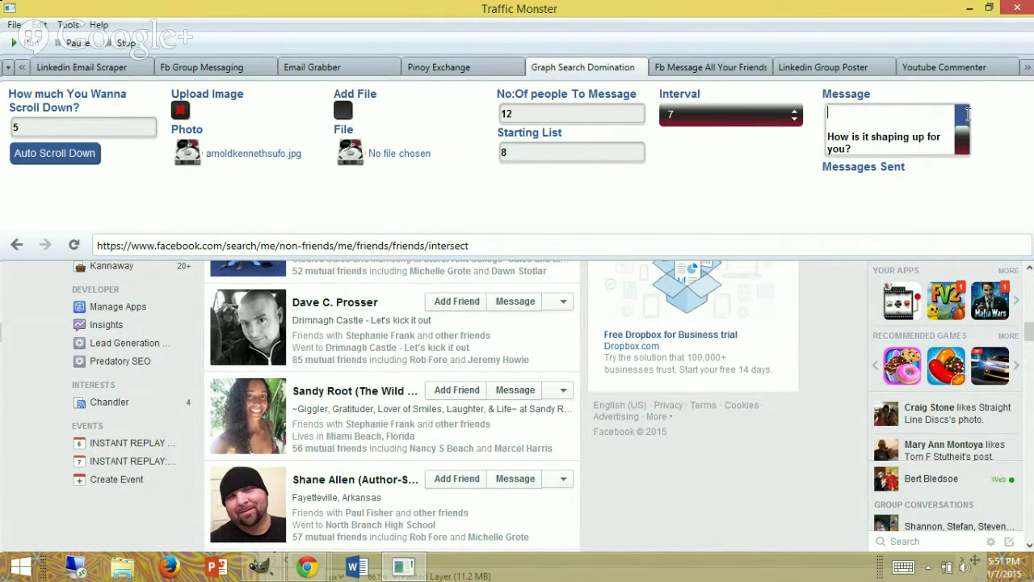
pyautogui.scroll(2, 967, 114)
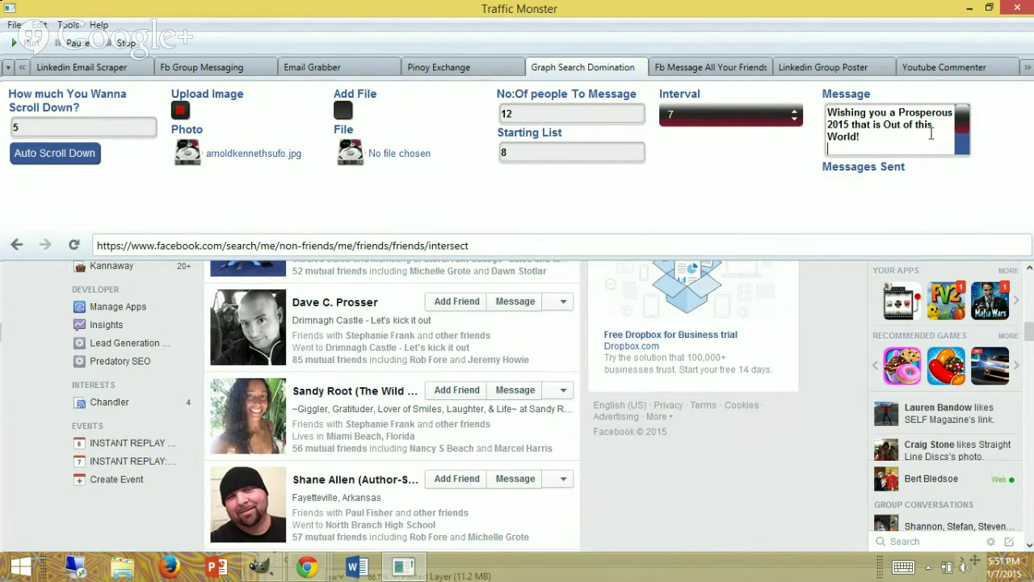
pyautogui.scroll(-2, 932, 134)
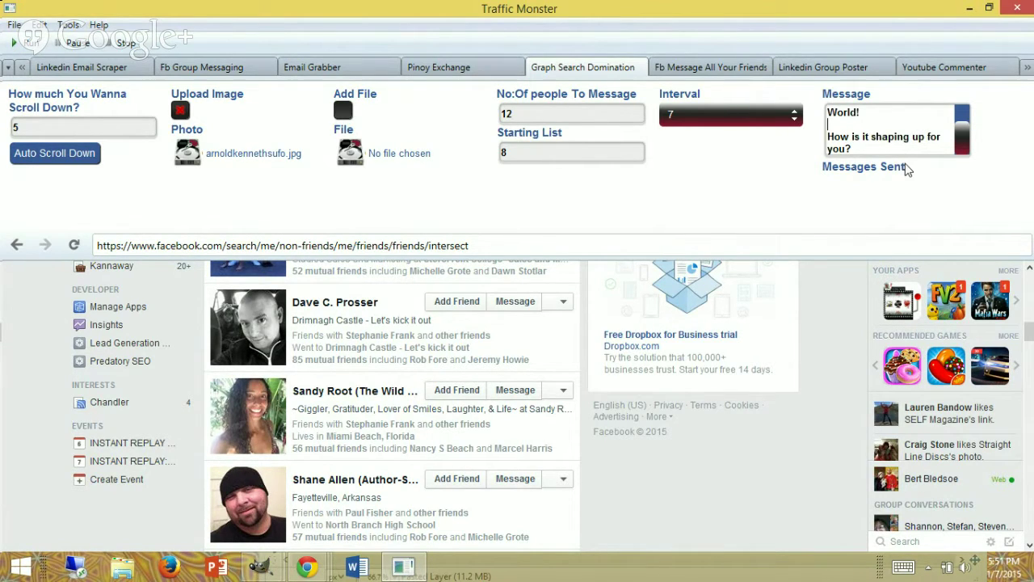
# Start the messaging run and close the prefilled Facebook New Message window.
pyautogui.click(28, 49)
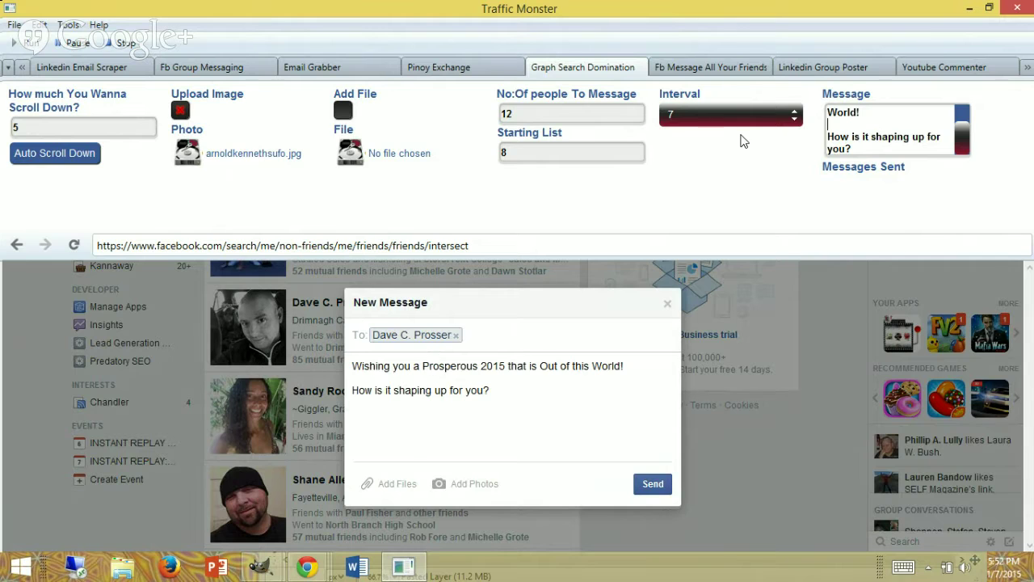
pyautogui.click(666, 307)
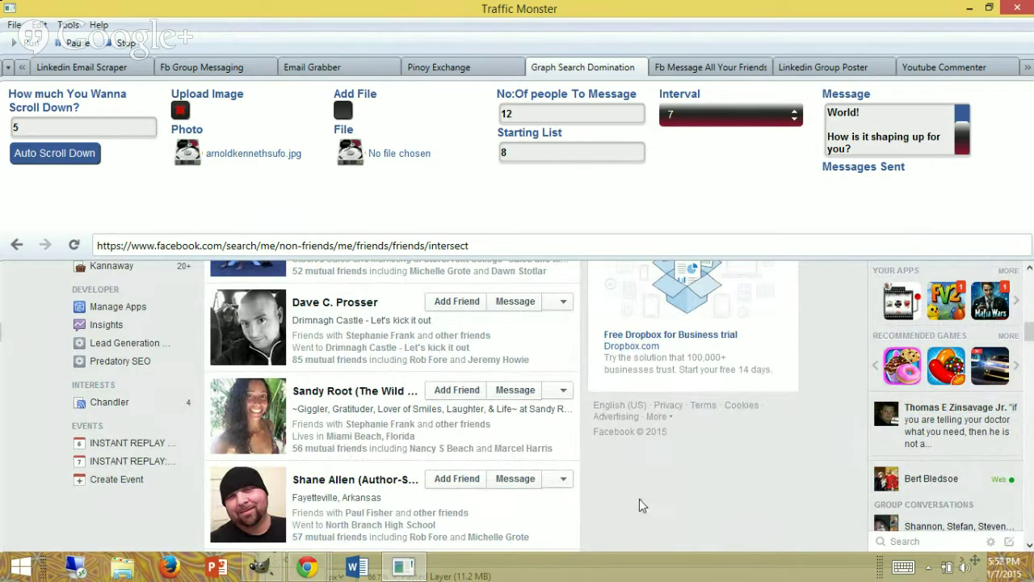
pyautogui.click(791, 121)
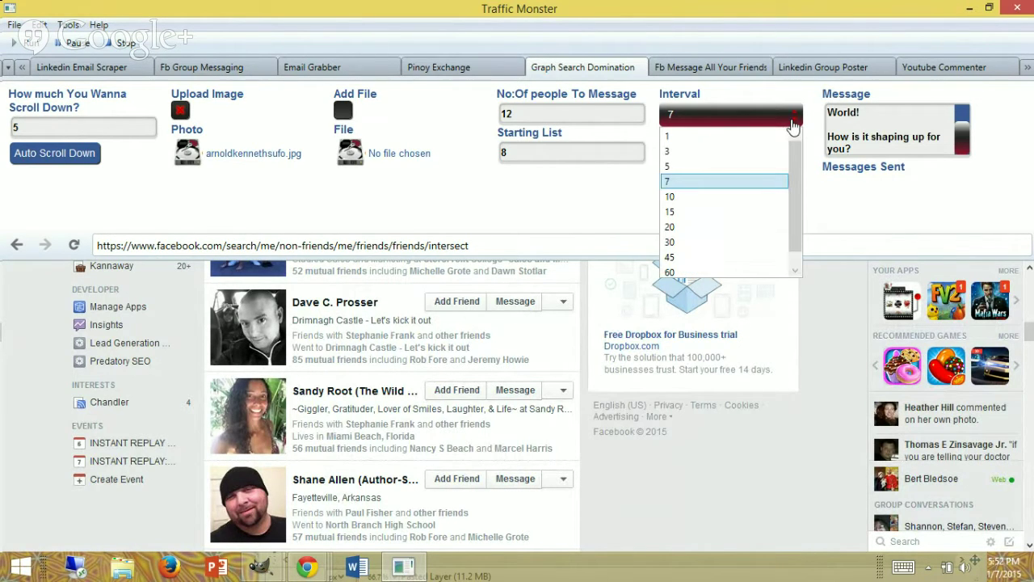
# Set the interval between messages to 3.
pyautogui.click(737, 152)
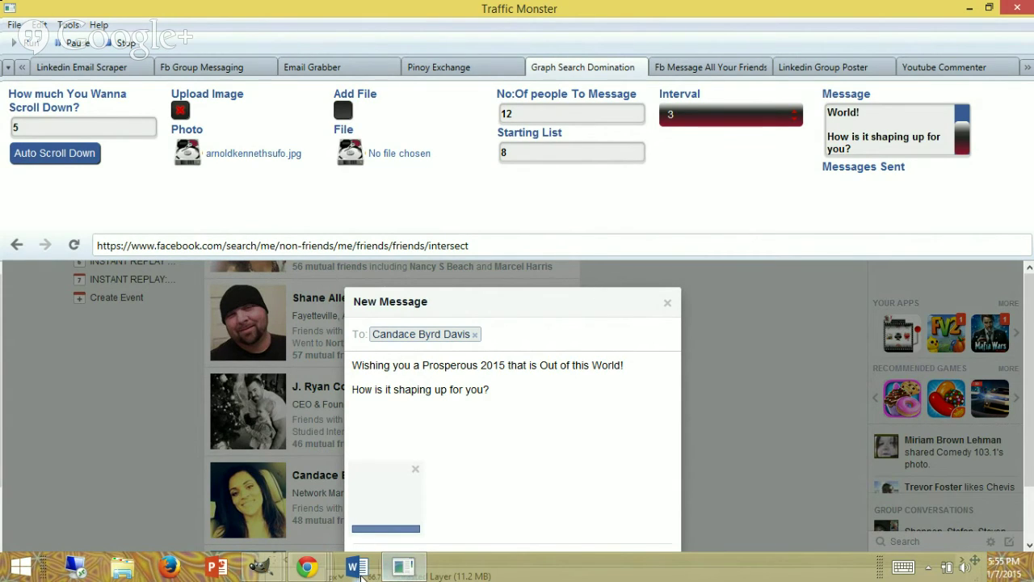
# Bring the Google+ Hangouts broadcast back via Chrome's taskbar preview.
pyautogui.moveTo(320, 572)
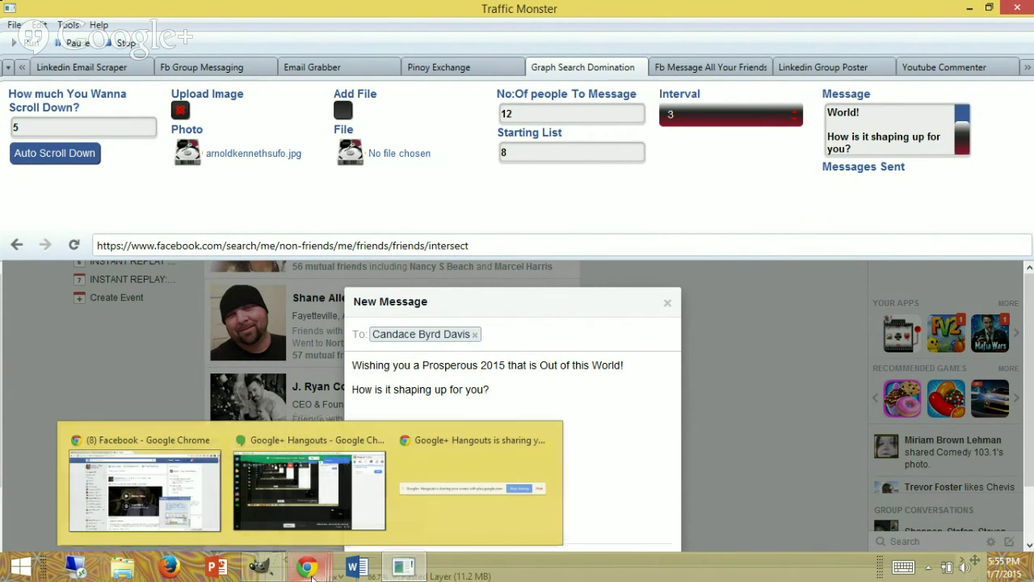
pyautogui.click(277, 511)
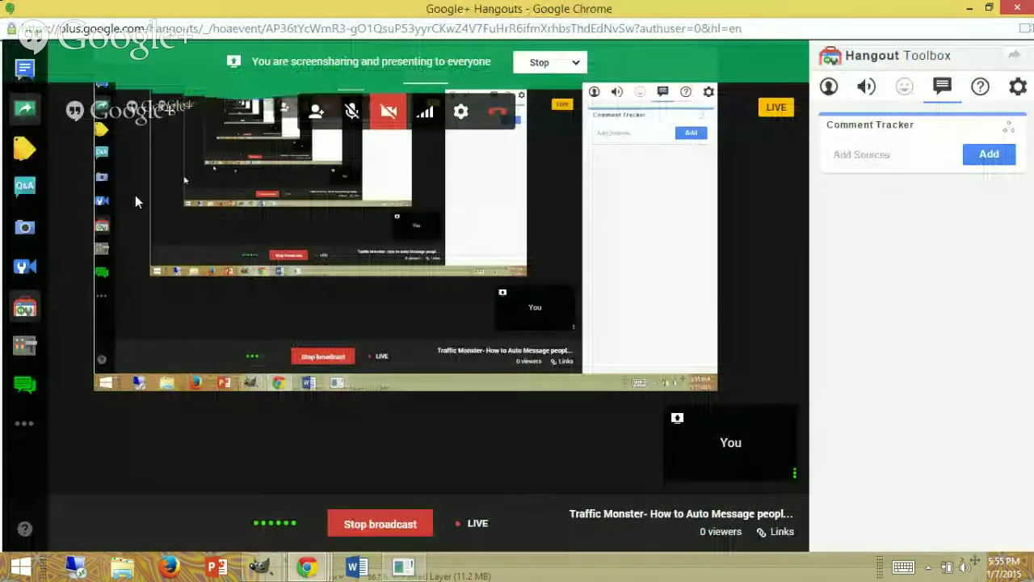